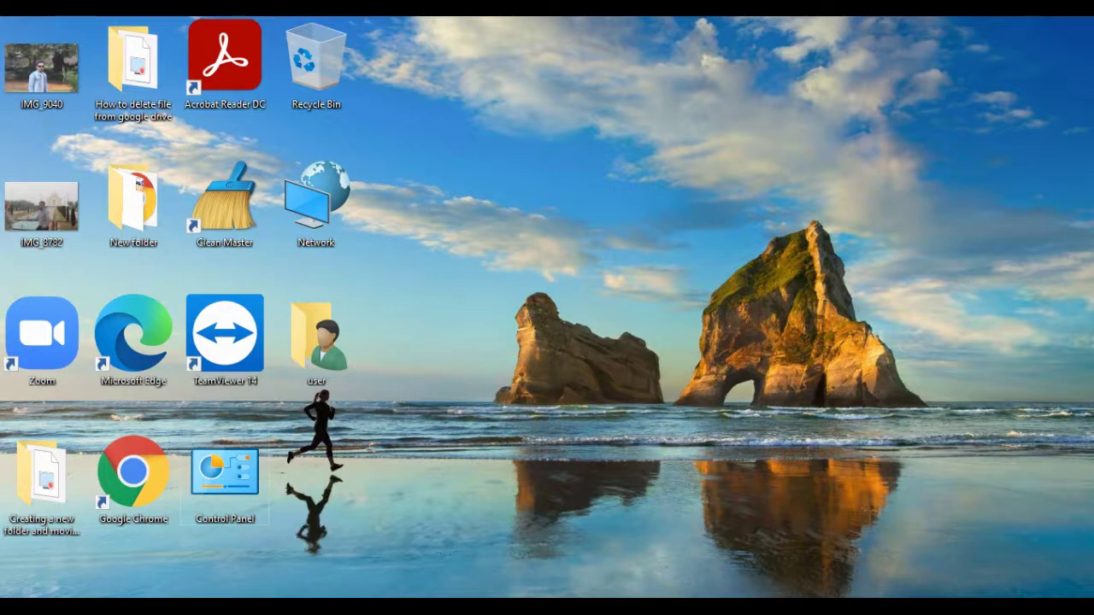
Launch Zoom from its desktop shortcut
left_click(7, 299)
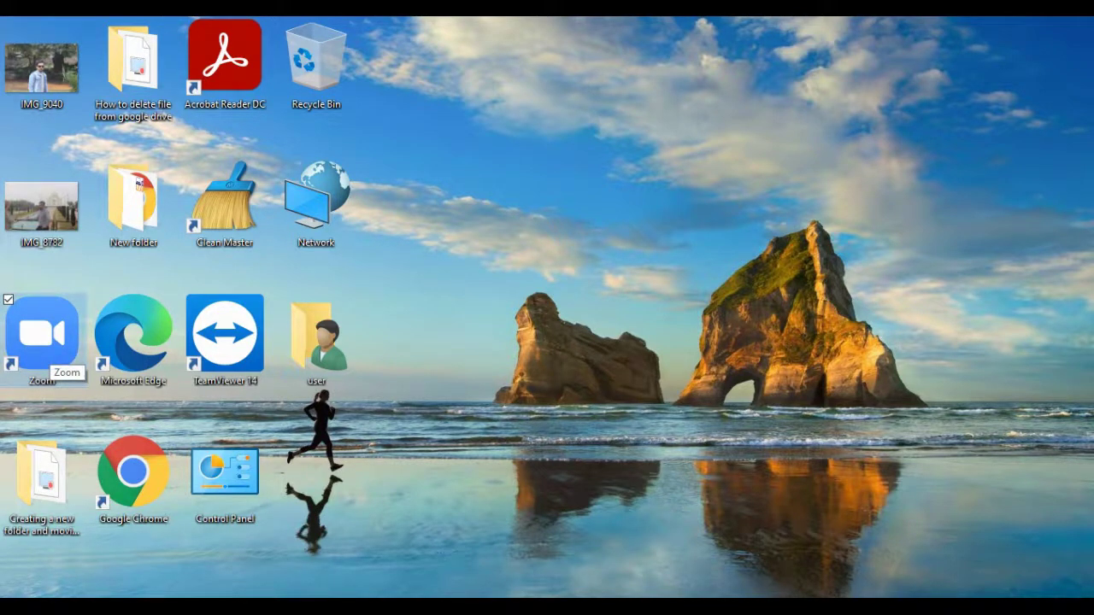
key("Return")
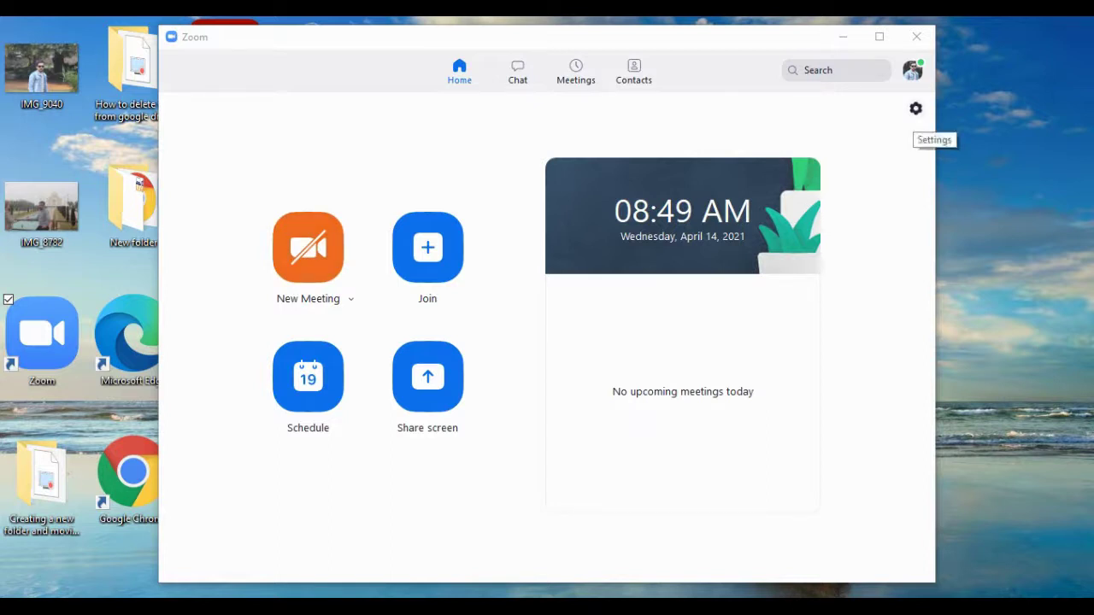
Open Zoom Settings from the gear icon and go to the Audio page
left_click(915, 108)
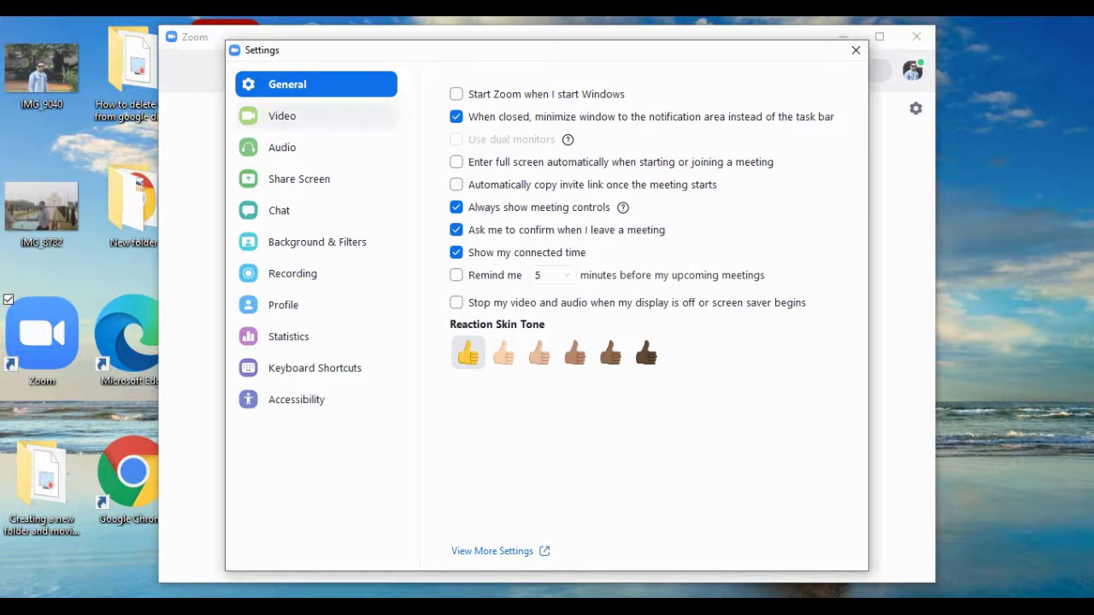
left_click(282, 147)
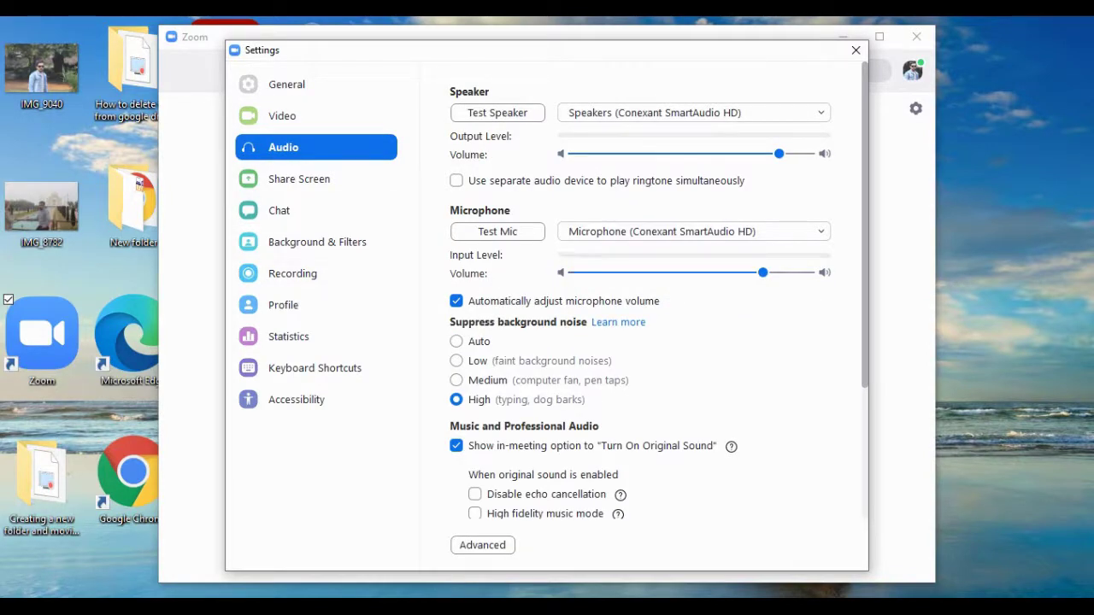
Try Auto background noise suppression, then set it back to High
scroll(659, 291, "down", 3)
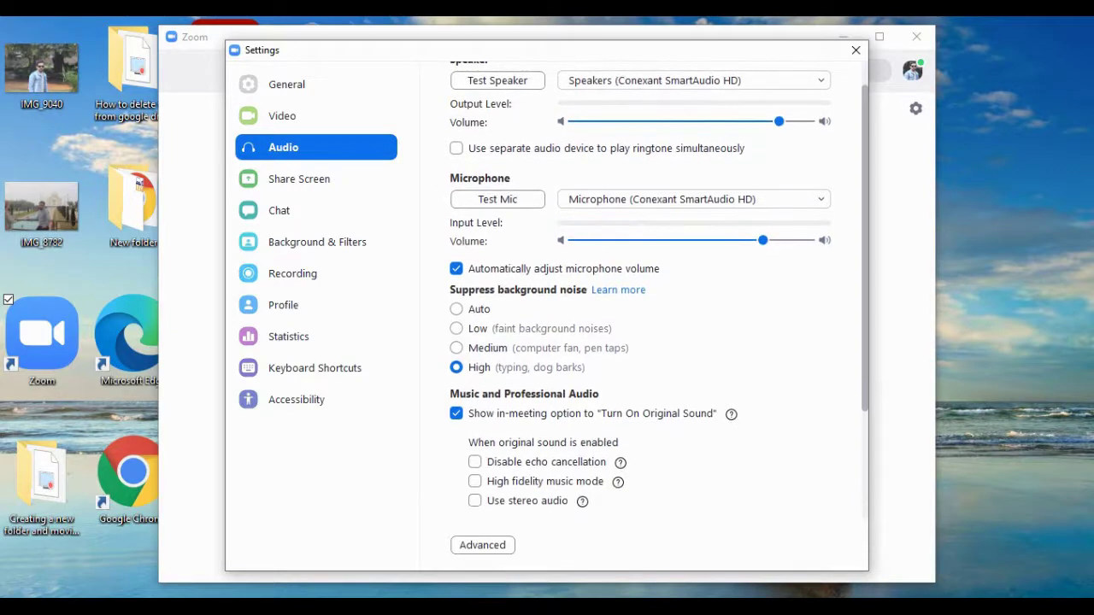
scroll(659, 290, "down", 1)
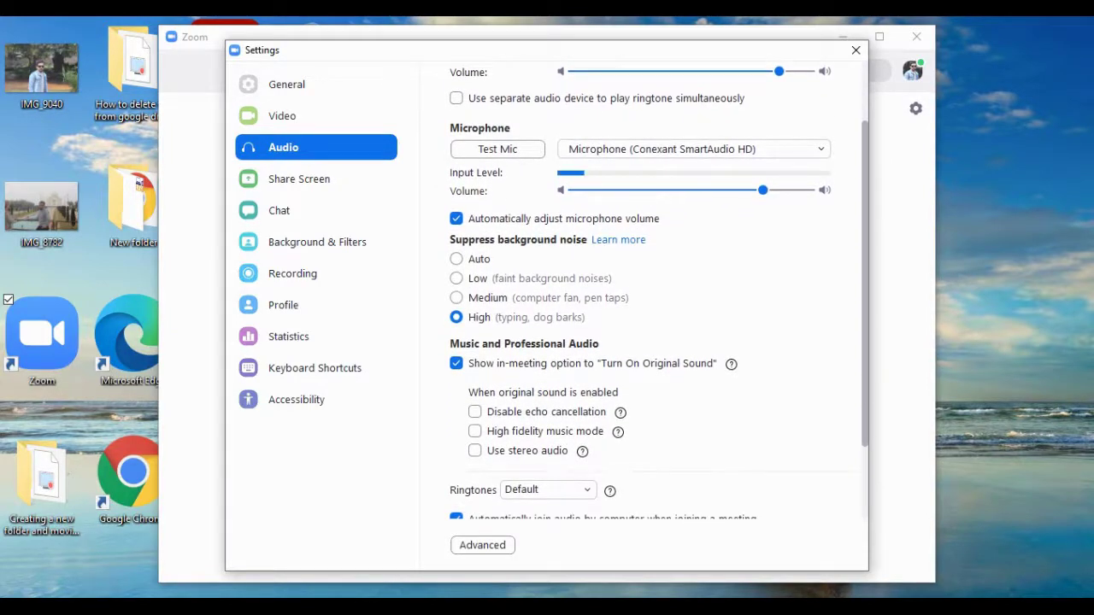
left_click(457, 259)
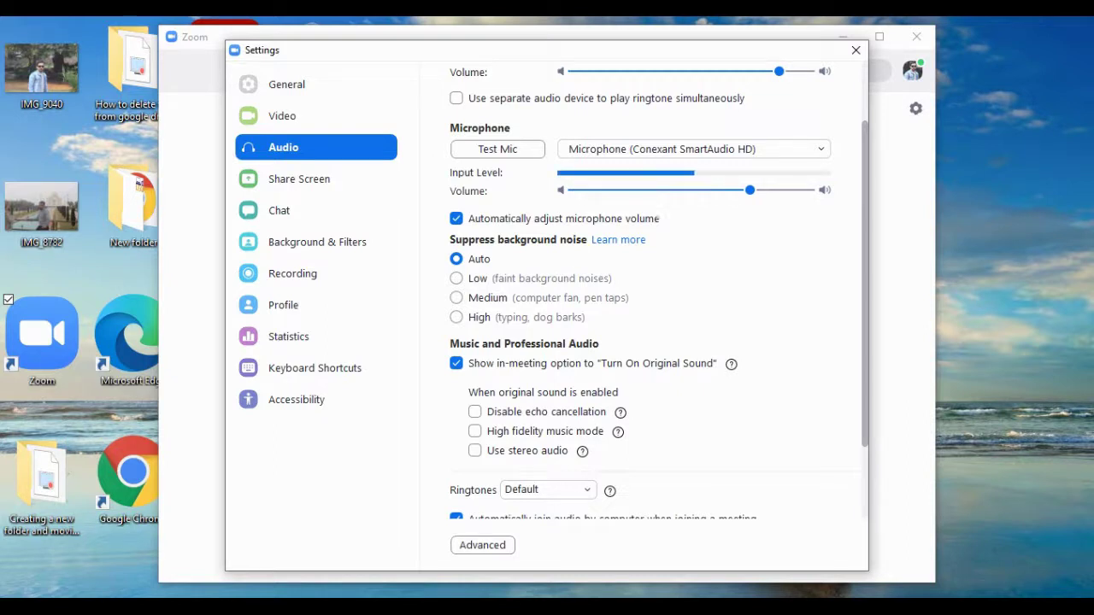
left_click(456, 317)
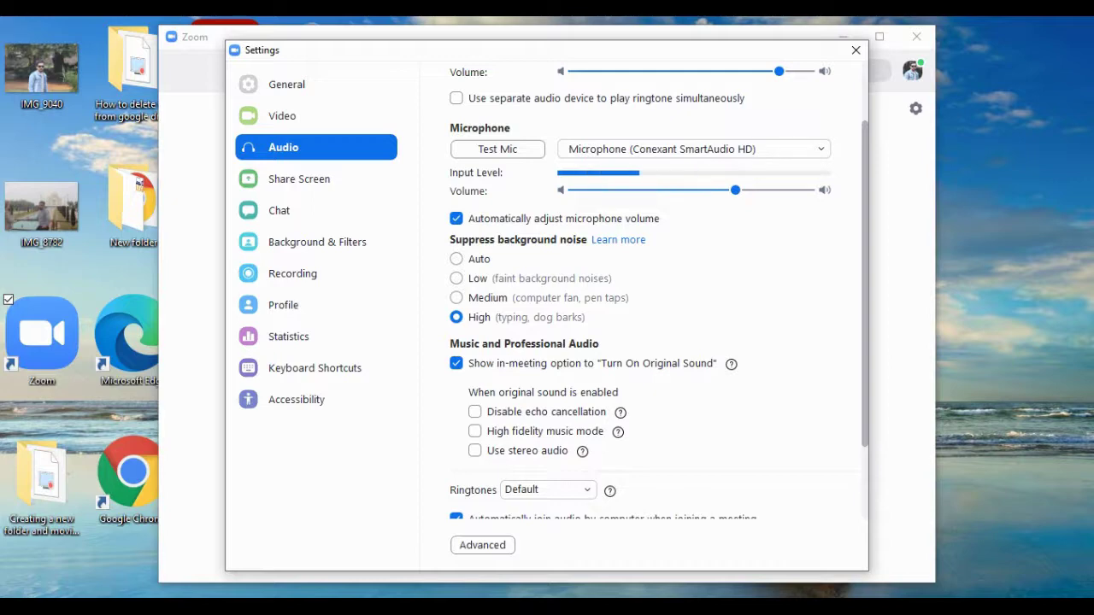
Reopen Settings on the Video page and uncheck Touch up my appearance
key("Escape")
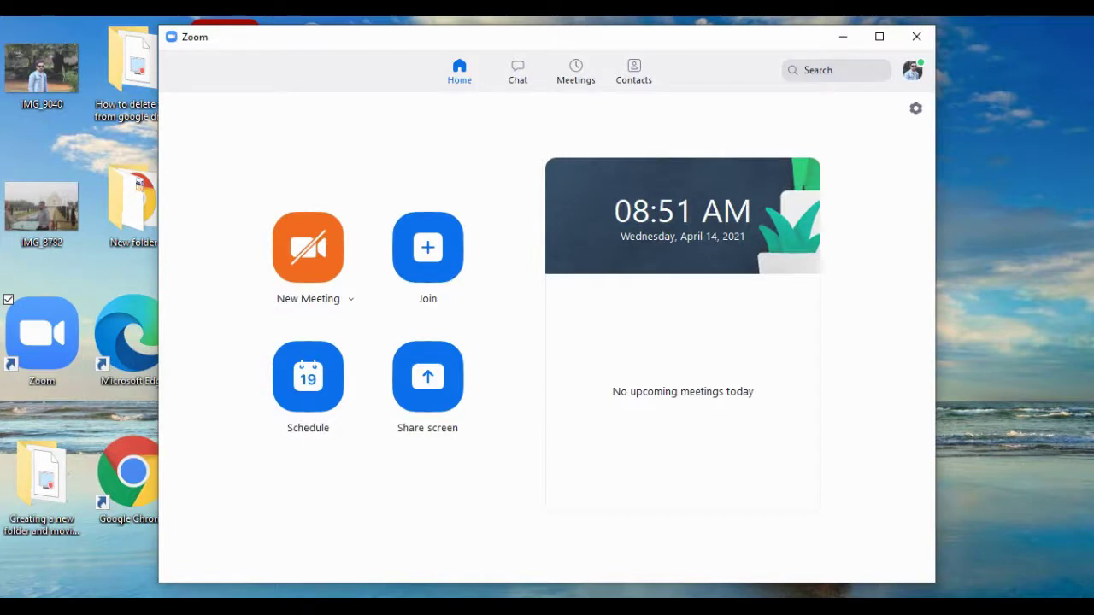
left_click(915, 109)
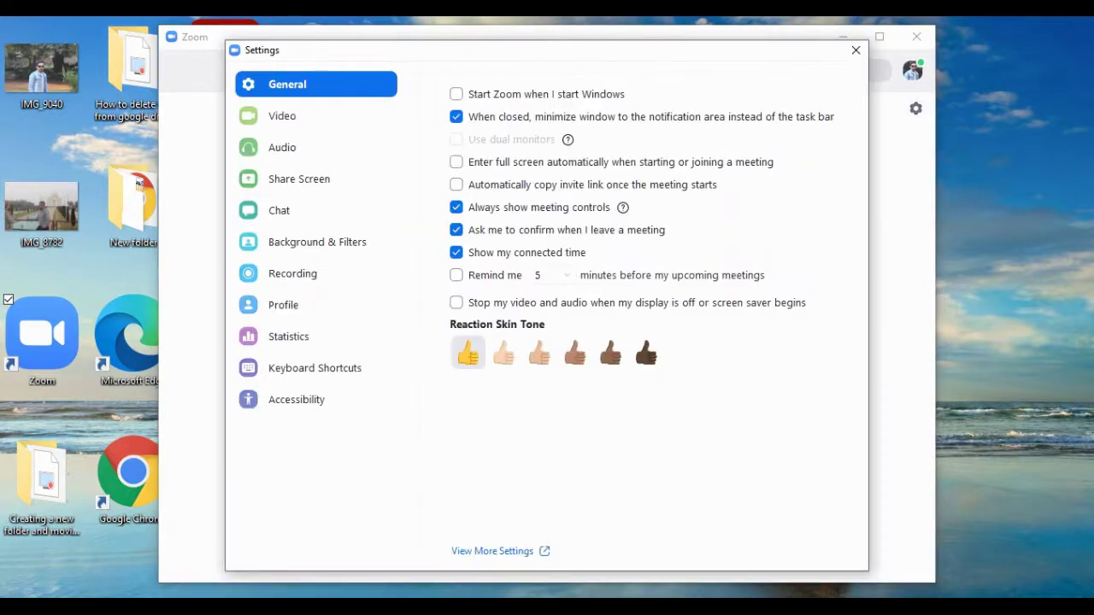
left_click(282, 116)
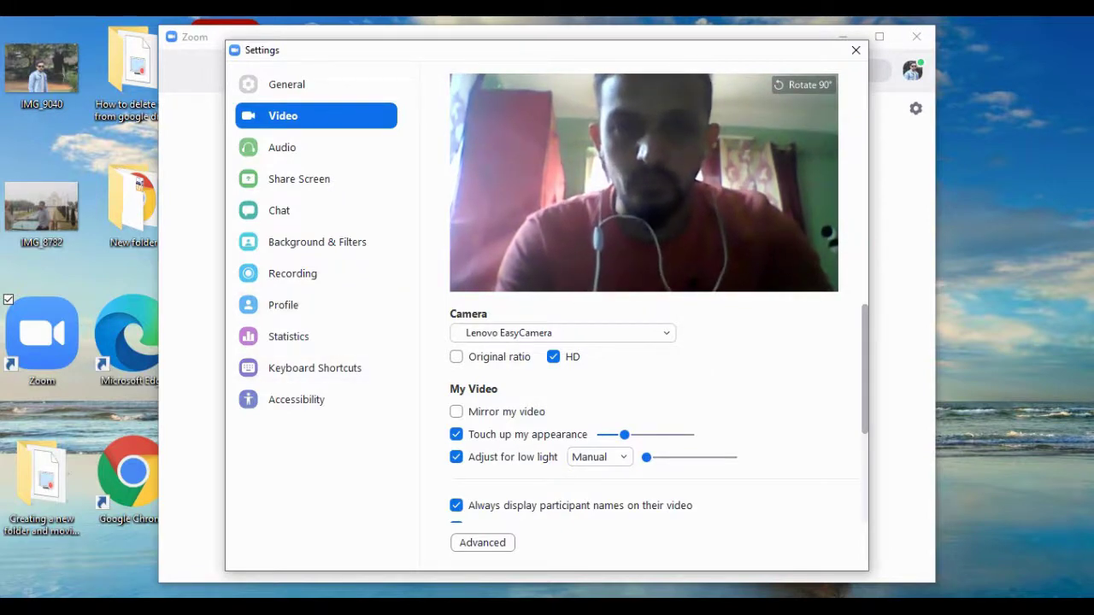
left_click(456, 434)
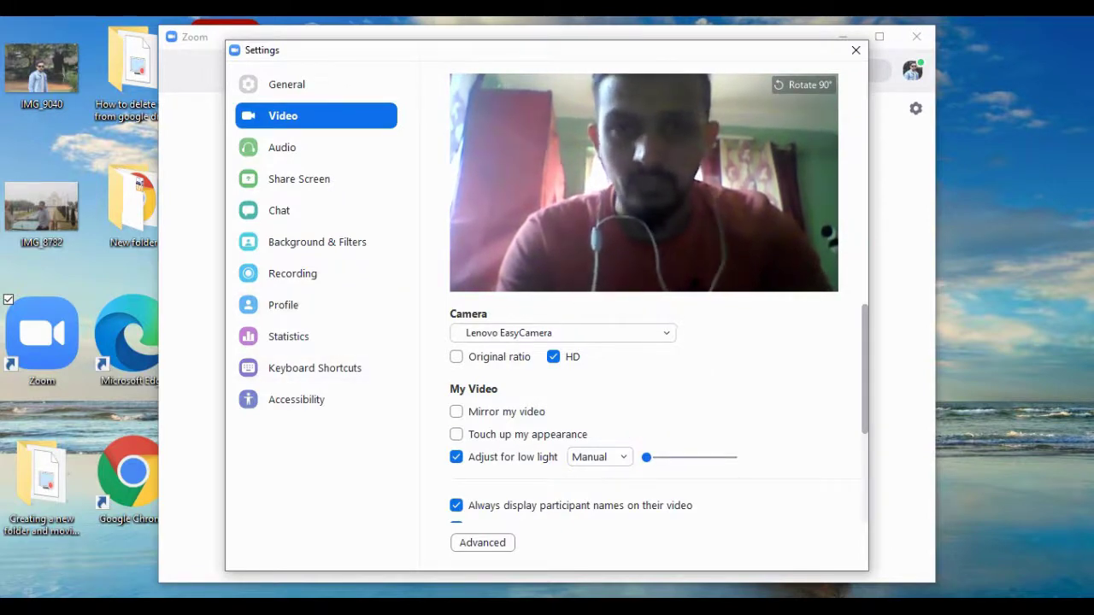
Re-enable Touch up my appearance at a stronger level, with low-light adjustment on Manual
left_click(456, 434)
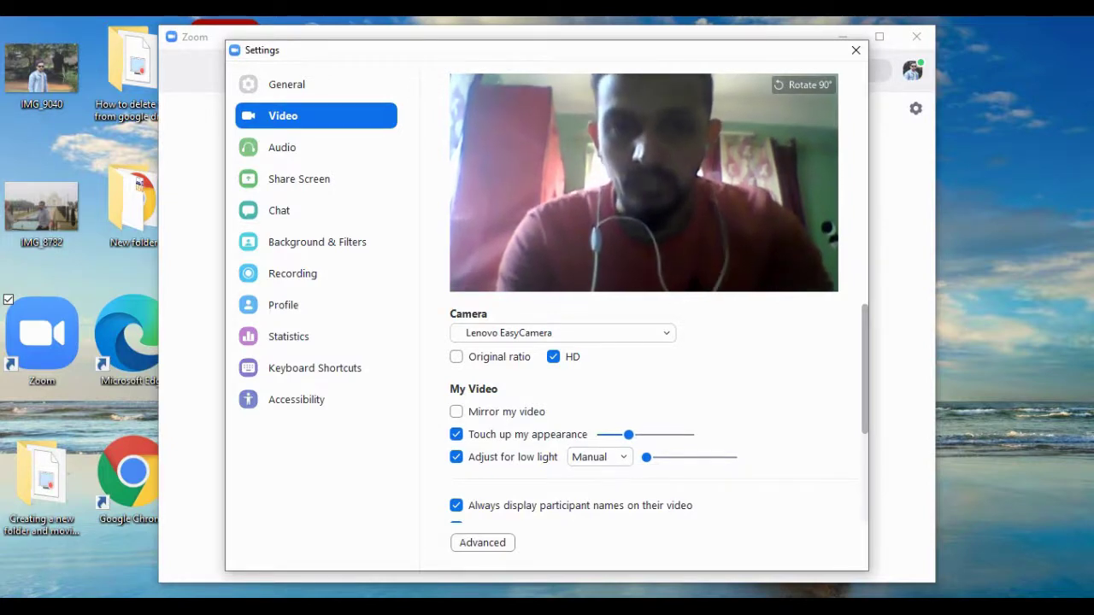
left_click_drag(625, 434, 667, 434)
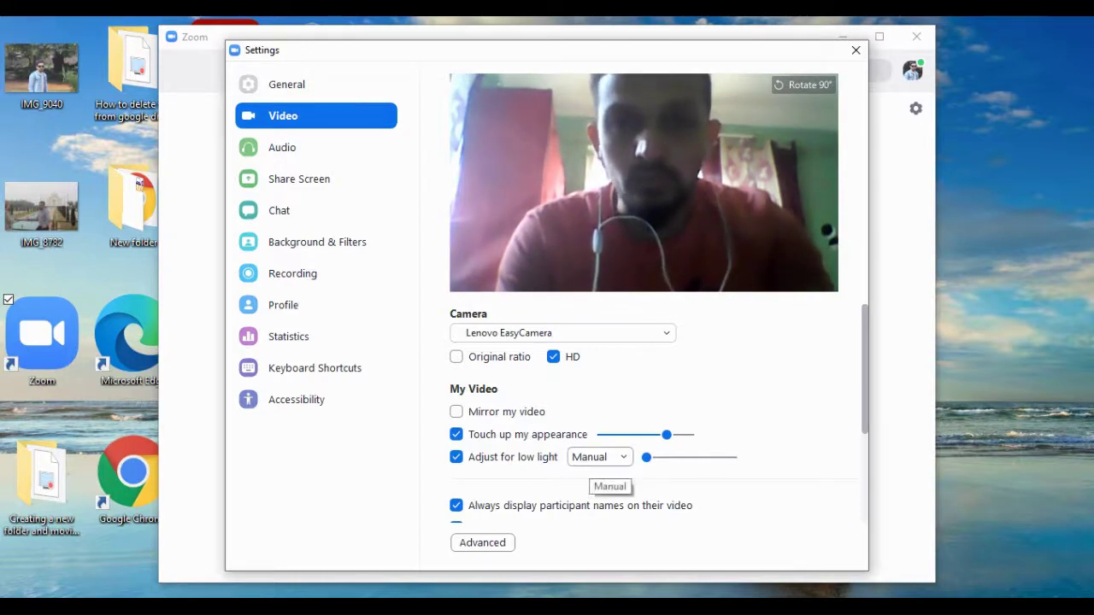
left_click(598, 457)
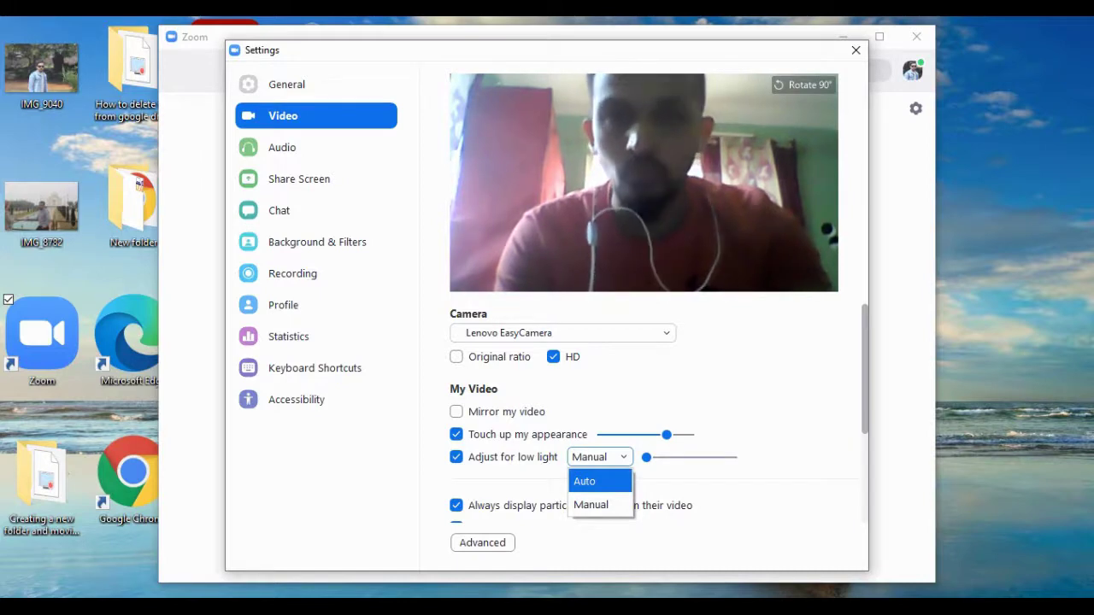
key("Down")
key("Return")
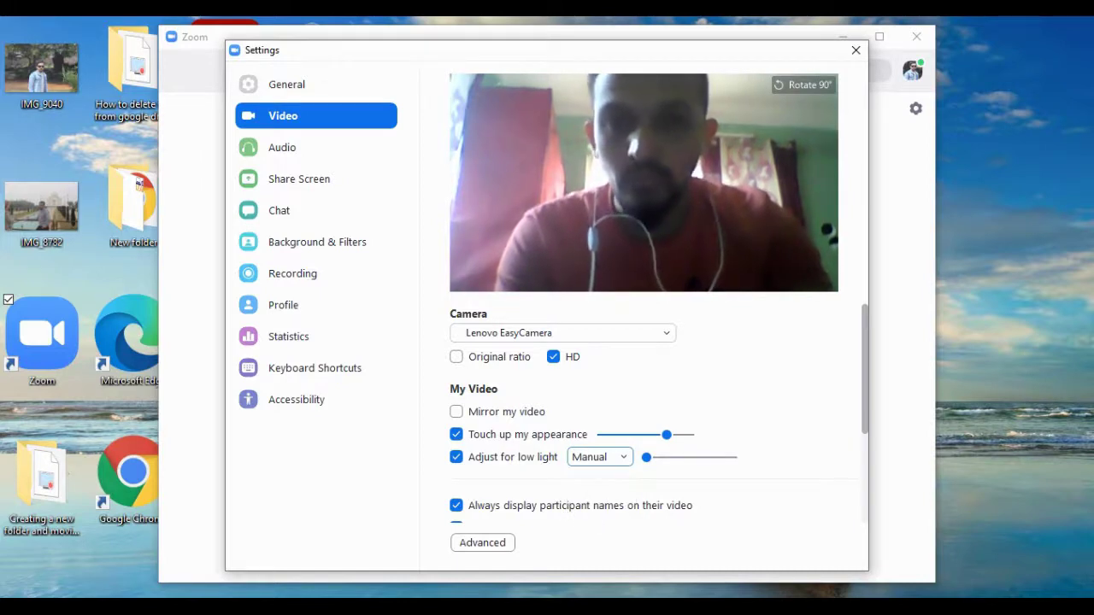
Fine-tune the Manual low-light level slider, then return to the Audio settings
key("Tab")
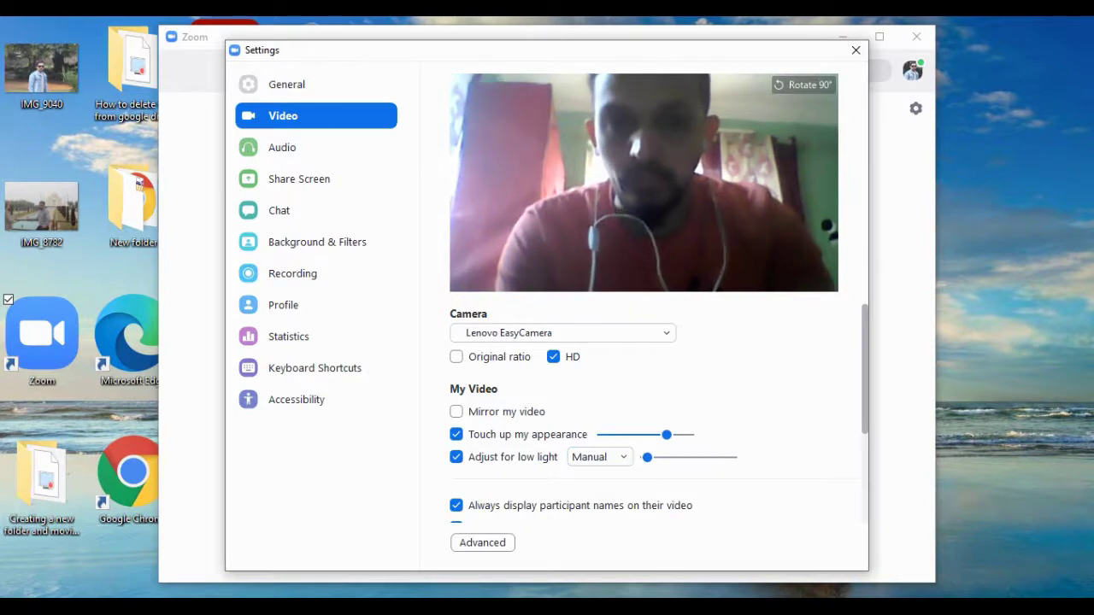
key("Right")
key("Right")
key("Right")
key("Right")
key("Right")
key("Right")
key("Right")
key("Right")
key("Right")
key("Right")
key("Right")
key("Right")
key("Right")
key("Right")
key("Right")
key("Right")
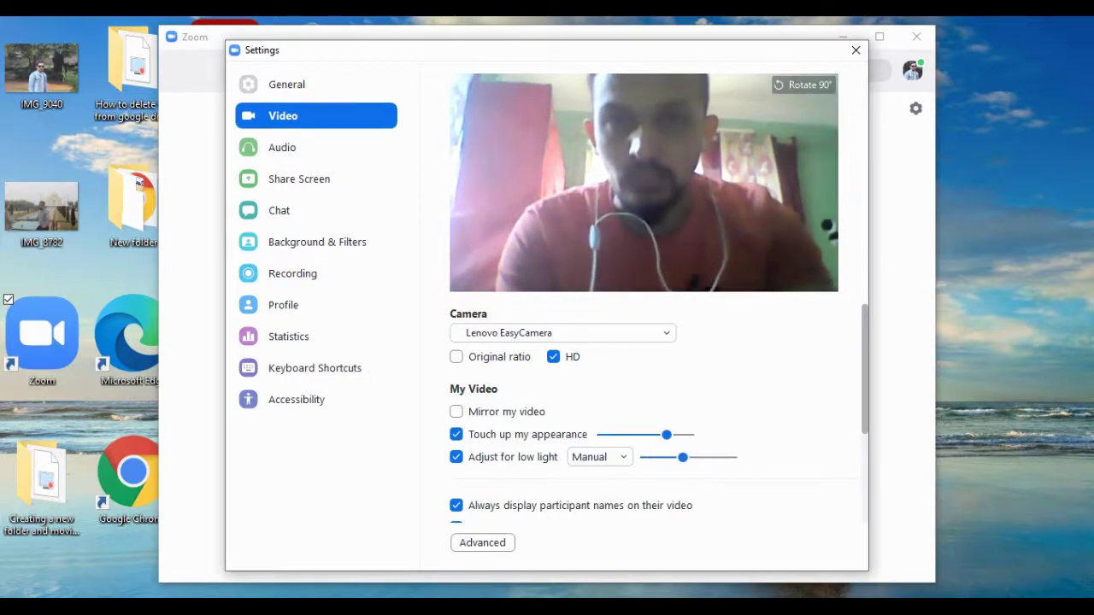
key("Right")
key("Right")
key("Right")
key("Right")
key("Right")
key("Right")
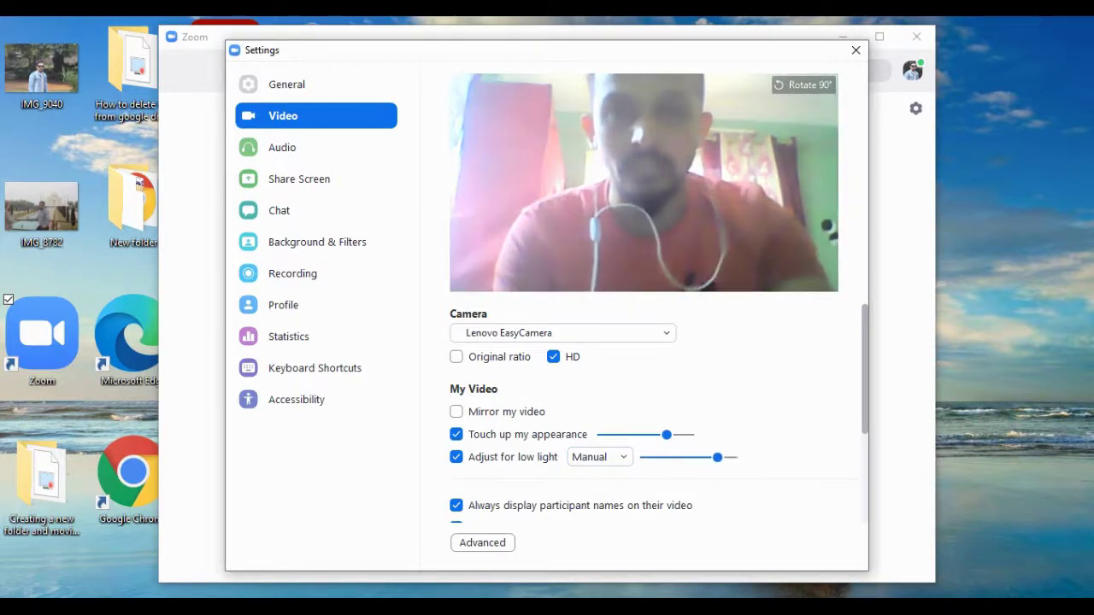
key("Left")
key("Left")
key("Left")
key("Left")
key("Left")
key("Left")
key("Left")
key("Left")
key("Left")
key("Left")
key("Left")
key("Left")
key("Left")
key("Left")
key("Left")
key("Left")
key("Left")
key("Left")
key("Left")
key("Left")
key("Left")
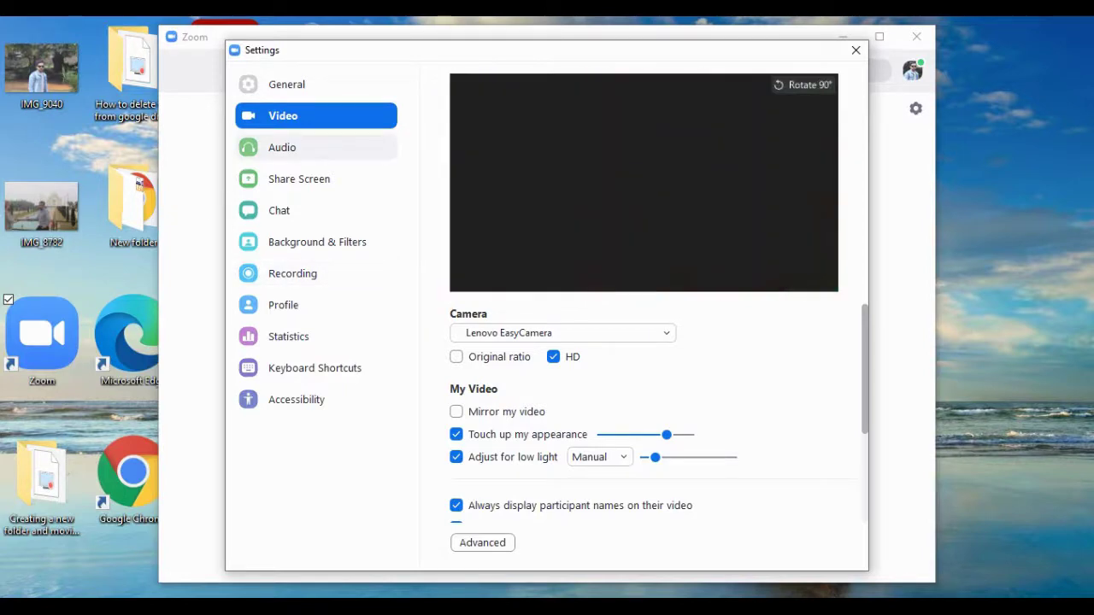
left_click(282, 147)
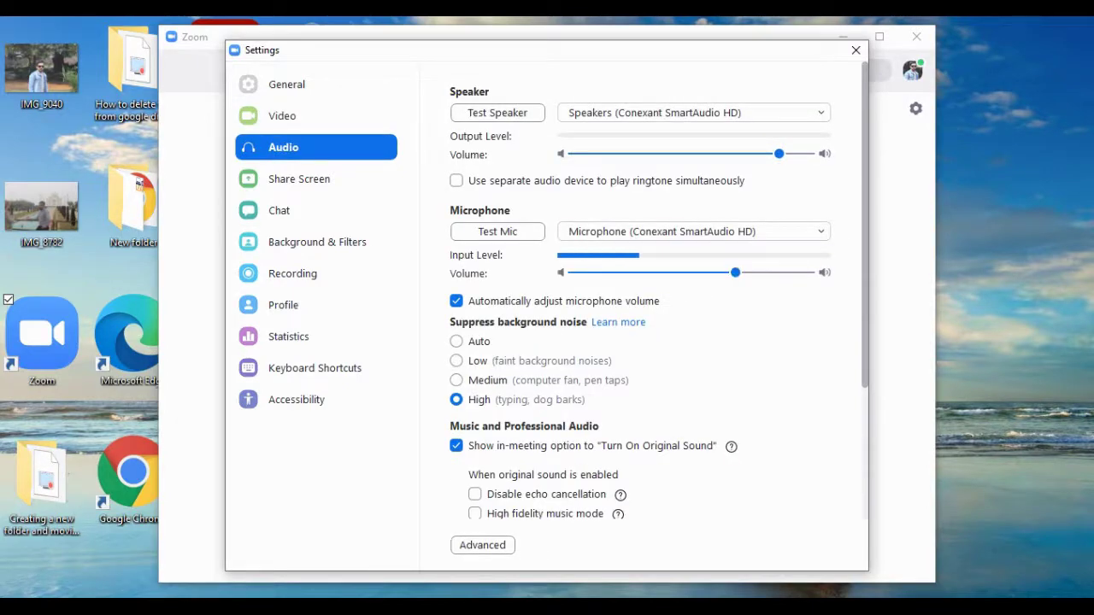
Check High fidelity music mode on the Audio page, then go back to Video
scroll(658, 290, "down", 1)
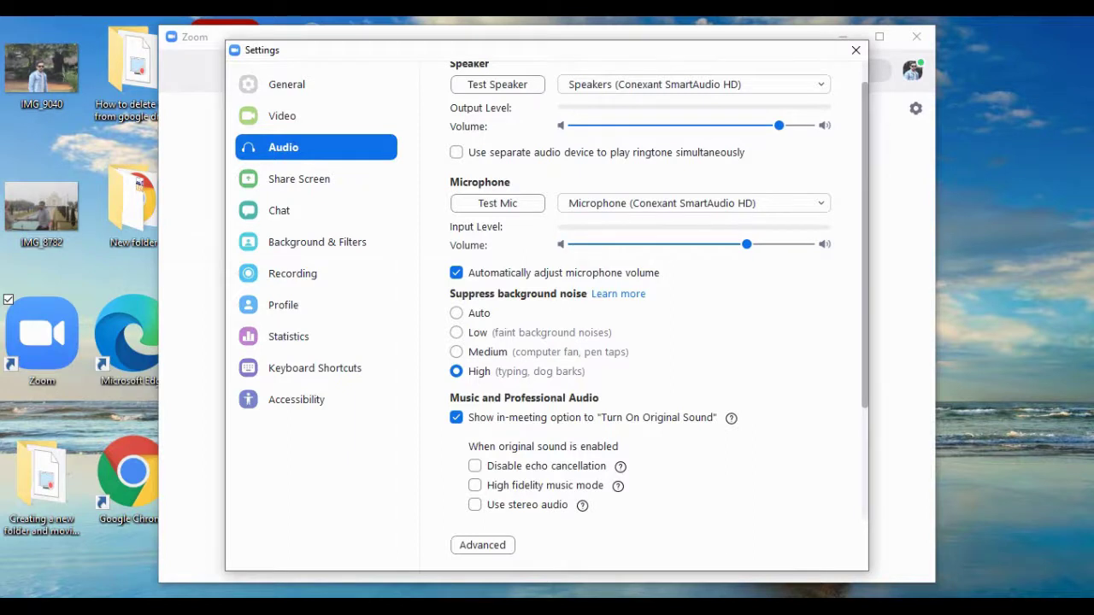
scroll(658, 291, "down", 3)
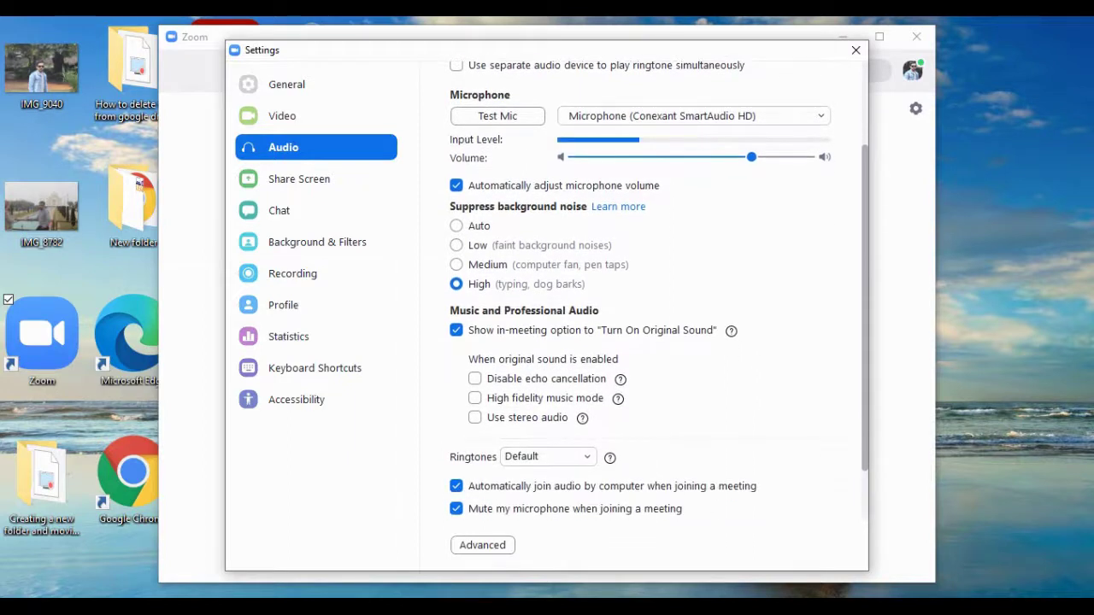
left_click(475, 398)
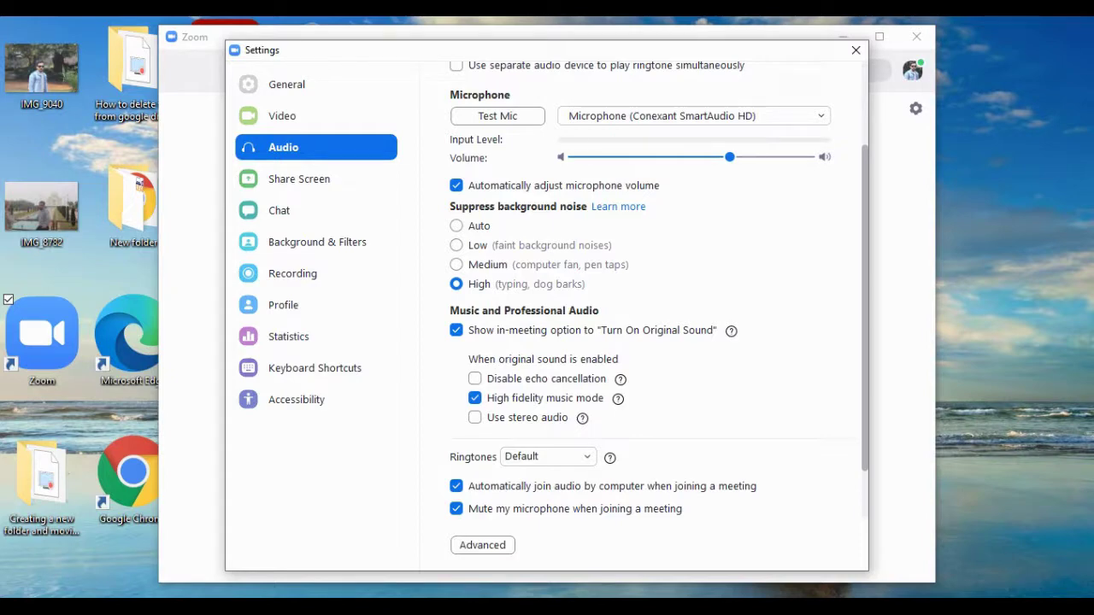
left_click(283, 115)
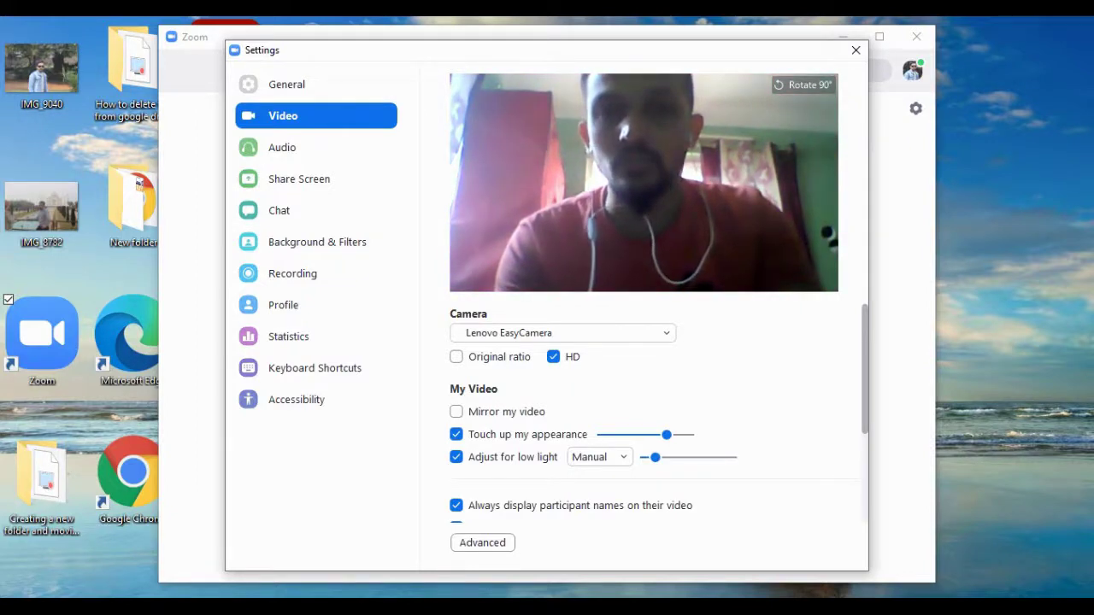
Leave low-light adjustment on Manual and review the Audio page's noise and music settings
left_click(598, 456)
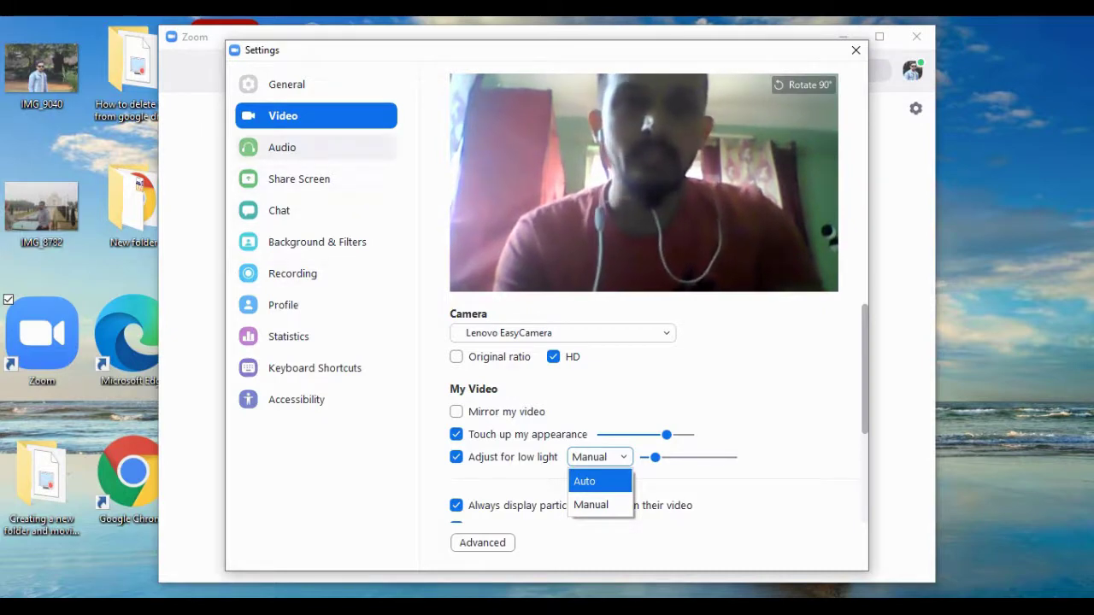
key("Escape")
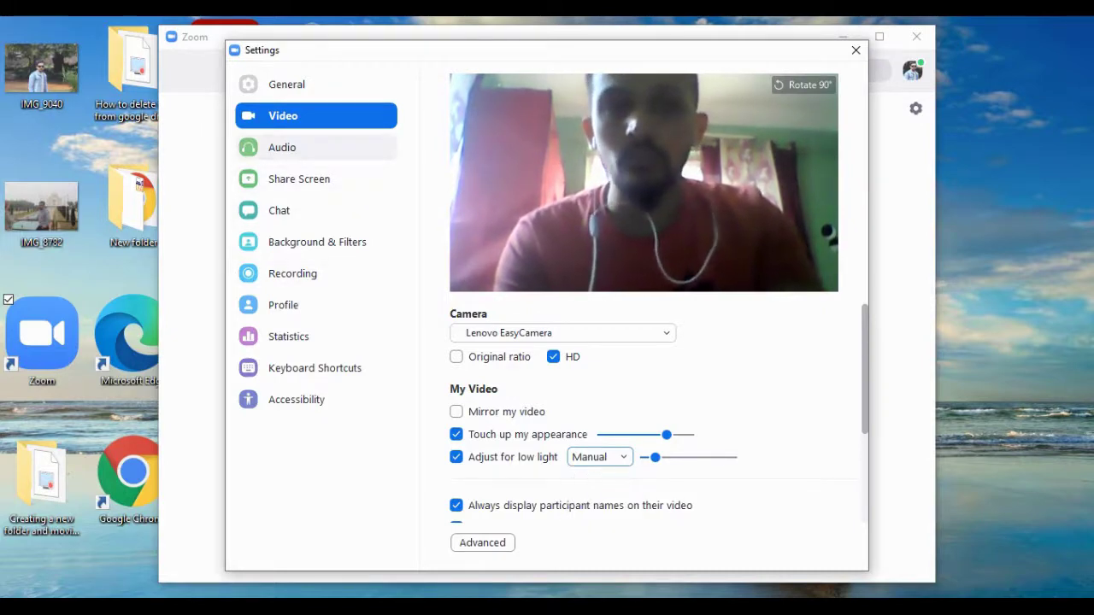
left_click(282, 147)
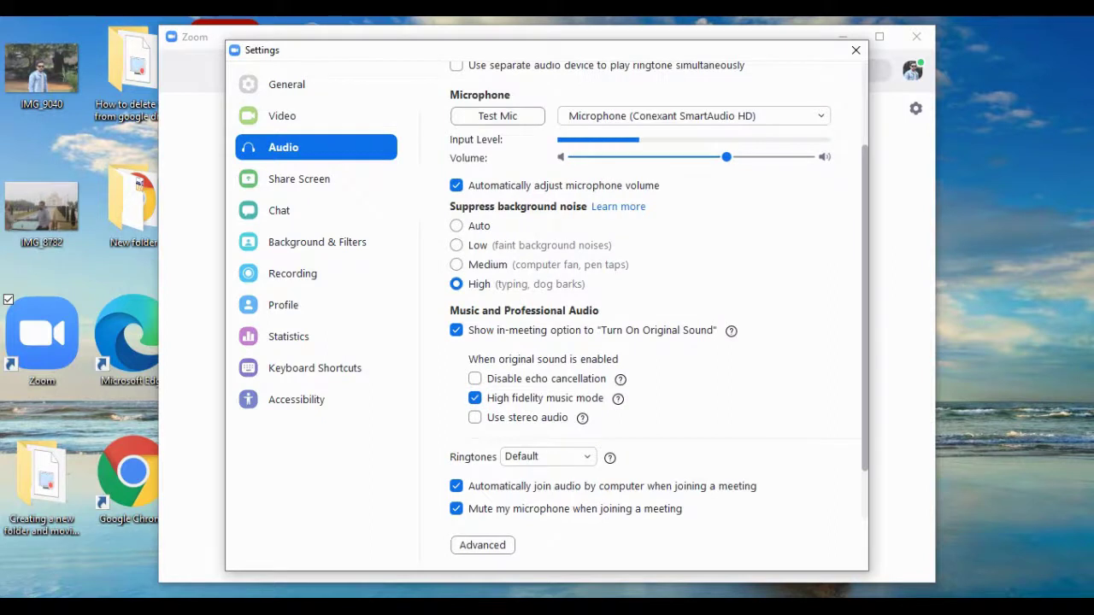
scroll(658, 291, "down", 2)
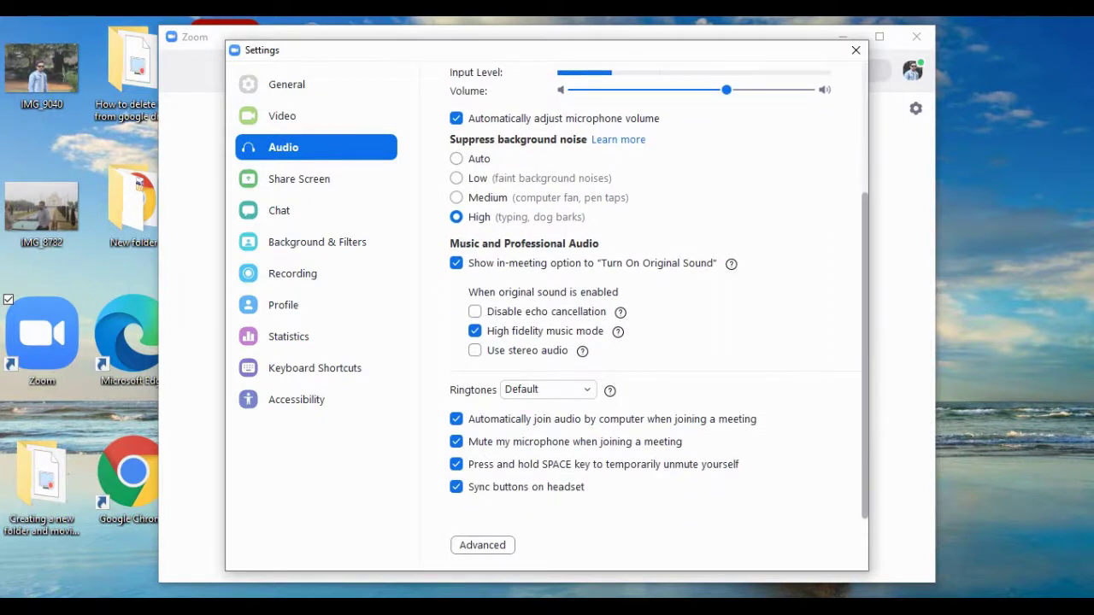